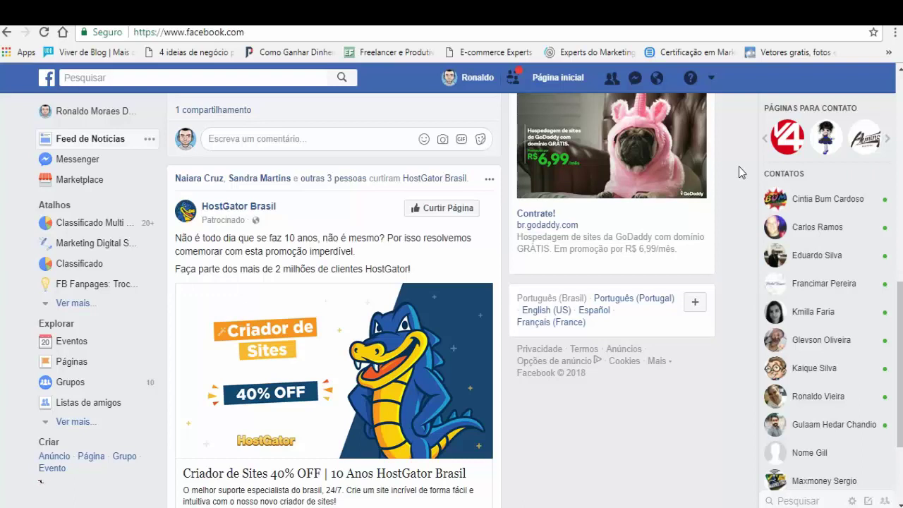
# Step: Open the Pixels page of the ad account FGMKT - 0002 and show Todas as fontes de dados
pyautogui.click(711, 79)
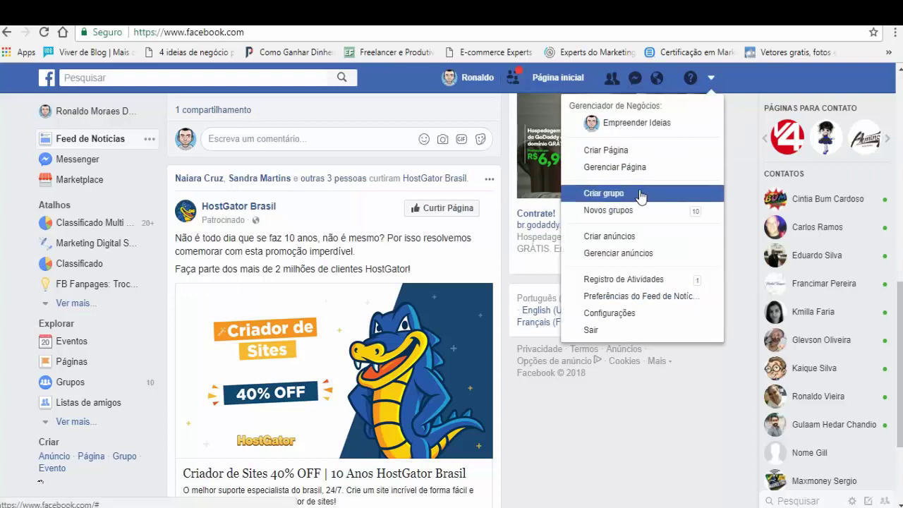
pyautogui.click(637, 244)
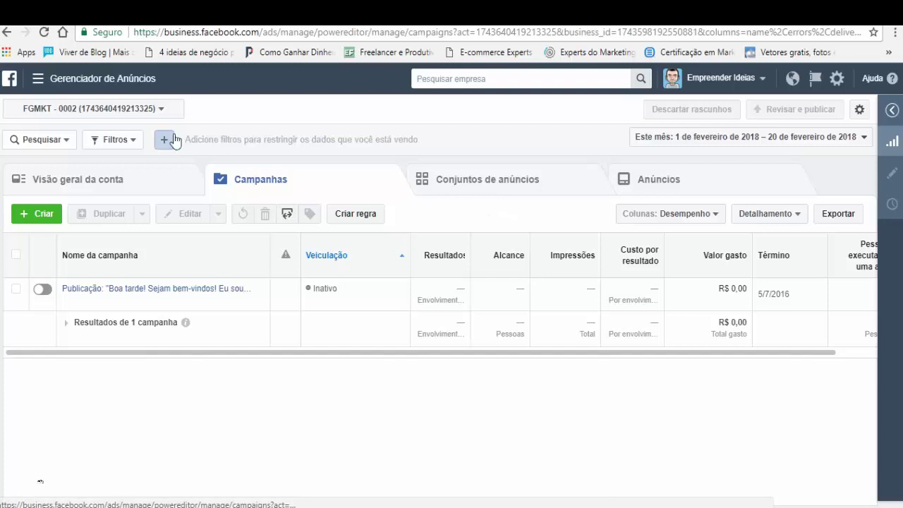
pyautogui.click(36, 78)
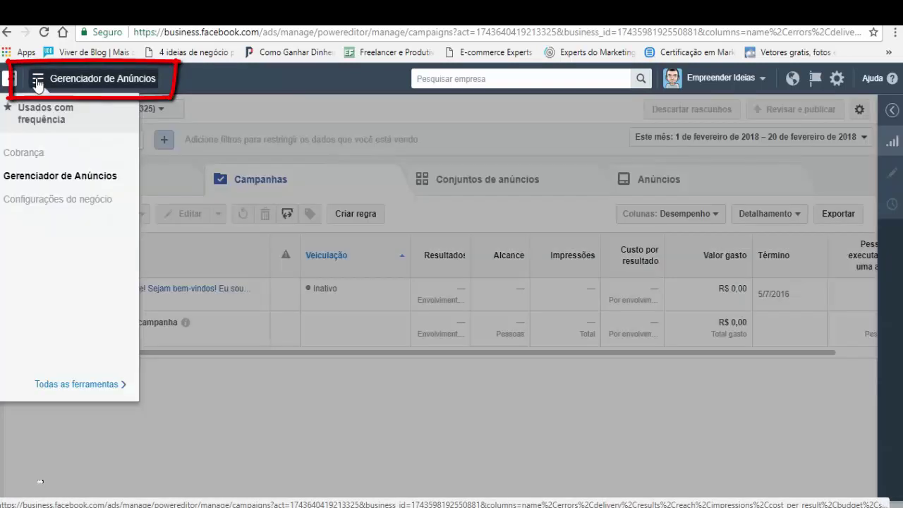
pyautogui.click(76, 383)
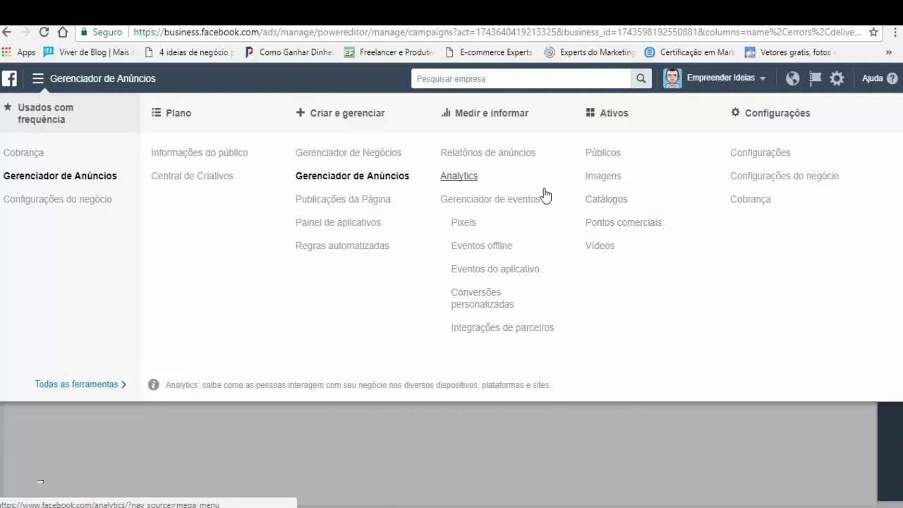
pyautogui.click(465, 223)
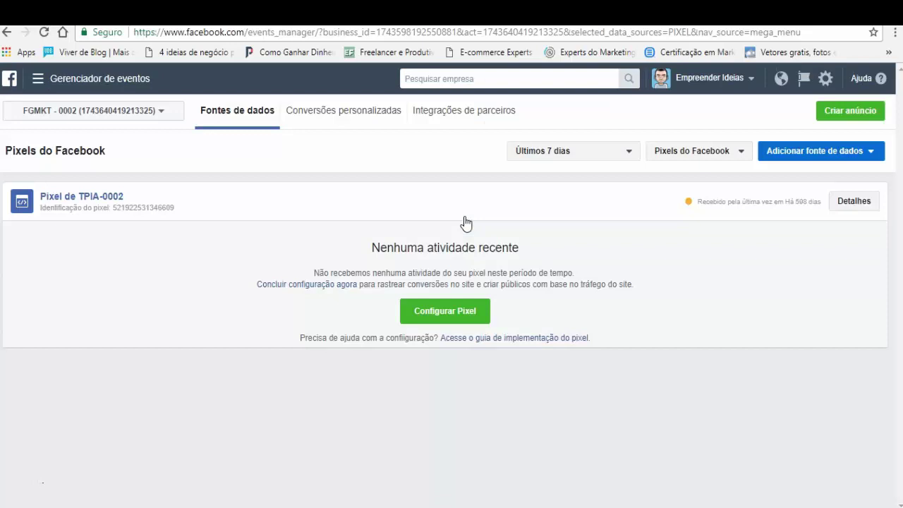
pyautogui.click(741, 152)
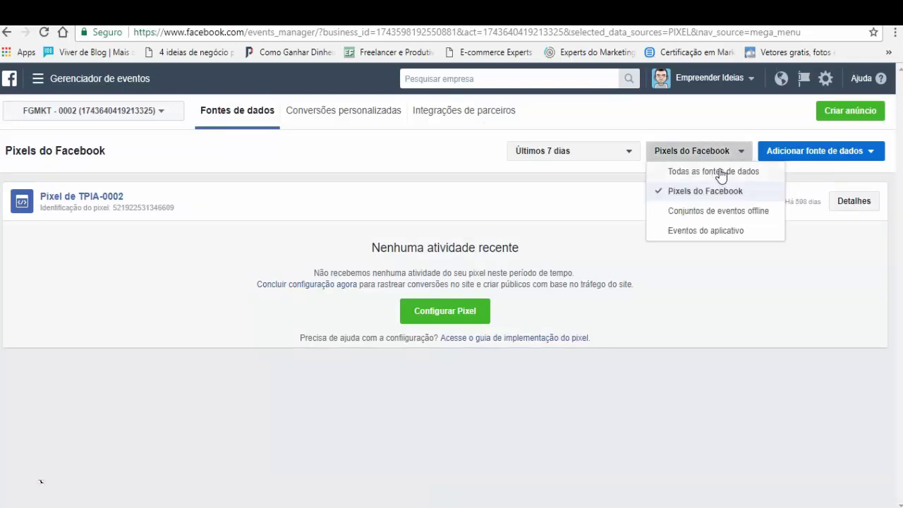
pyautogui.click(721, 172)
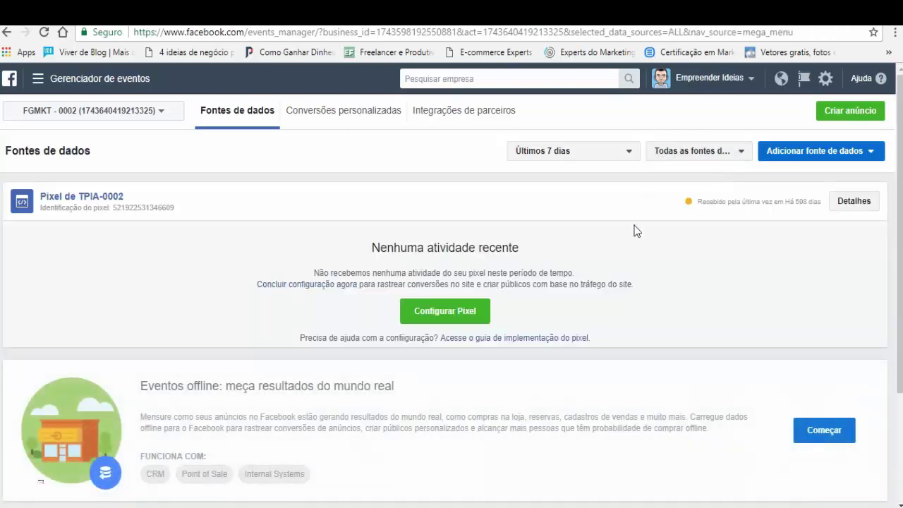
# Step: Start the manual installation of the Pixel de TPIA-0002, copy its pixel code to the clipboard and close the instructions
pyautogui.click(454, 321)
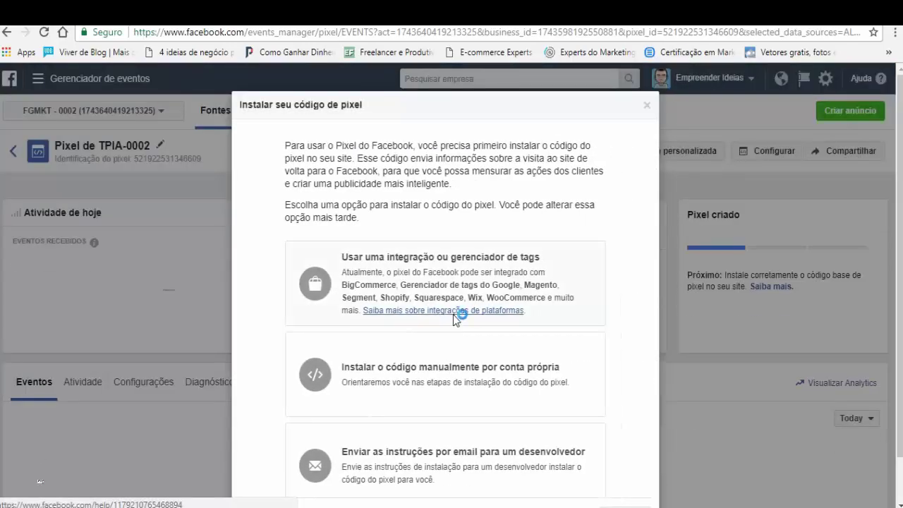
pyautogui.click(445, 375)
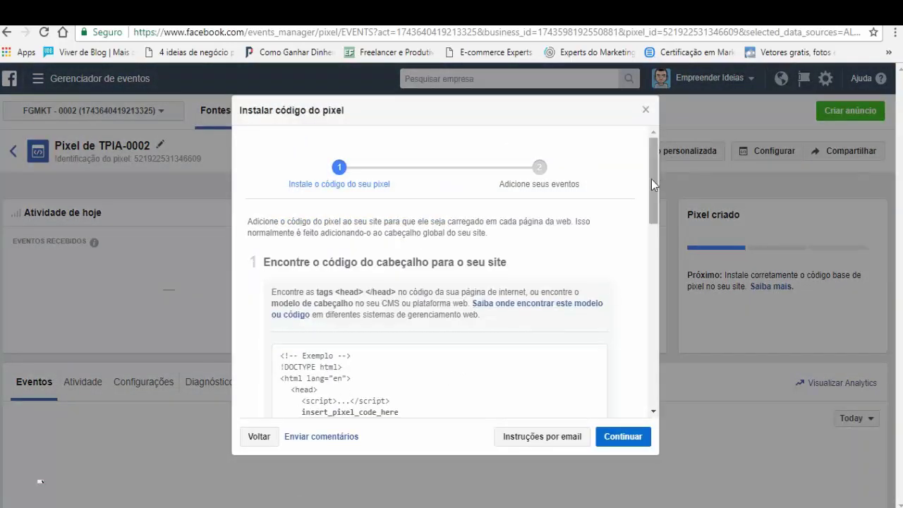
pyautogui.moveTo(651, 180); pyautogui.dragTo(650, 289)
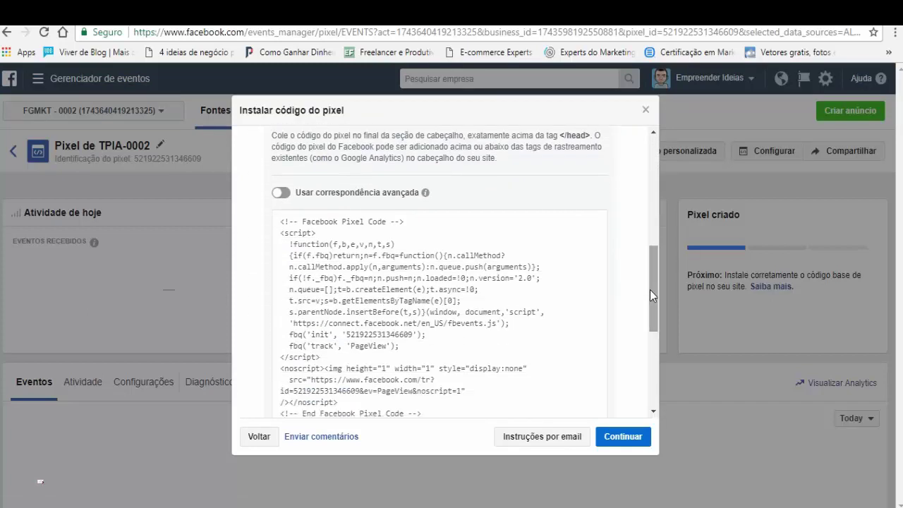
pyautogui.moveTo(433, 304)
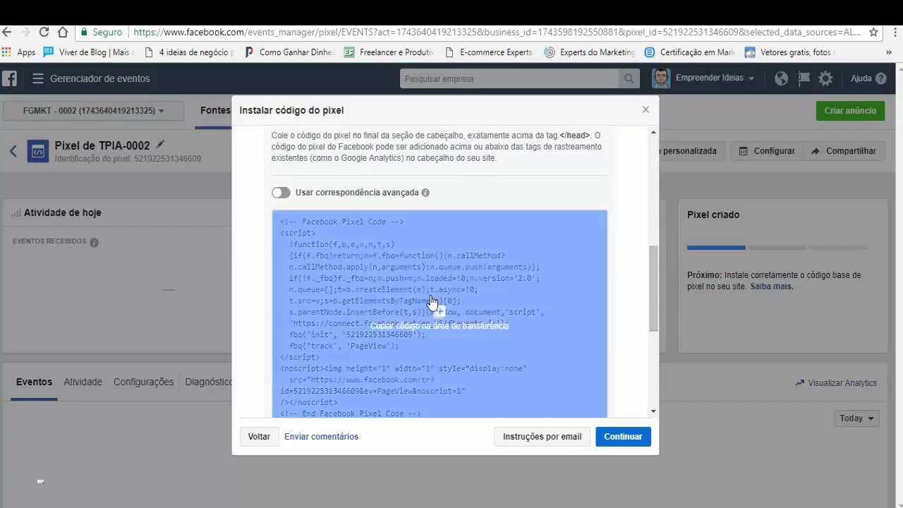
pyautogui.click(432, 302)
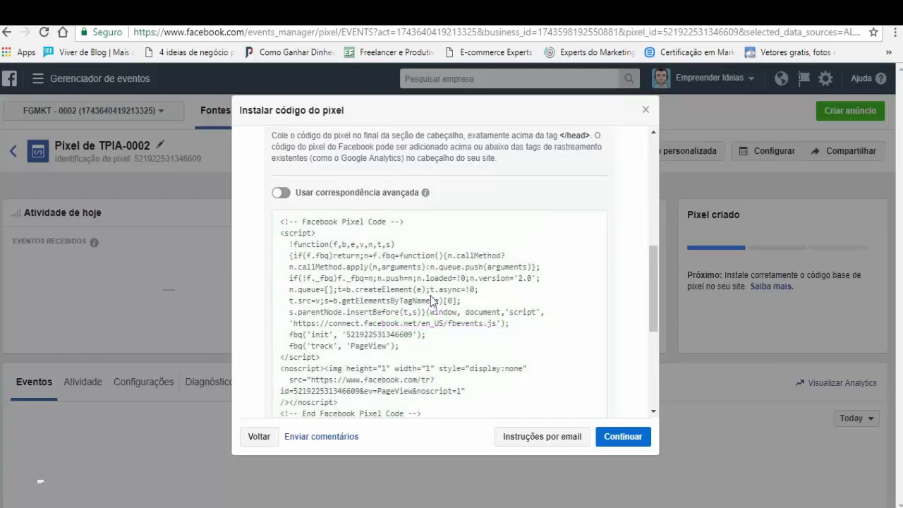
pyautogui.click(645, 111)
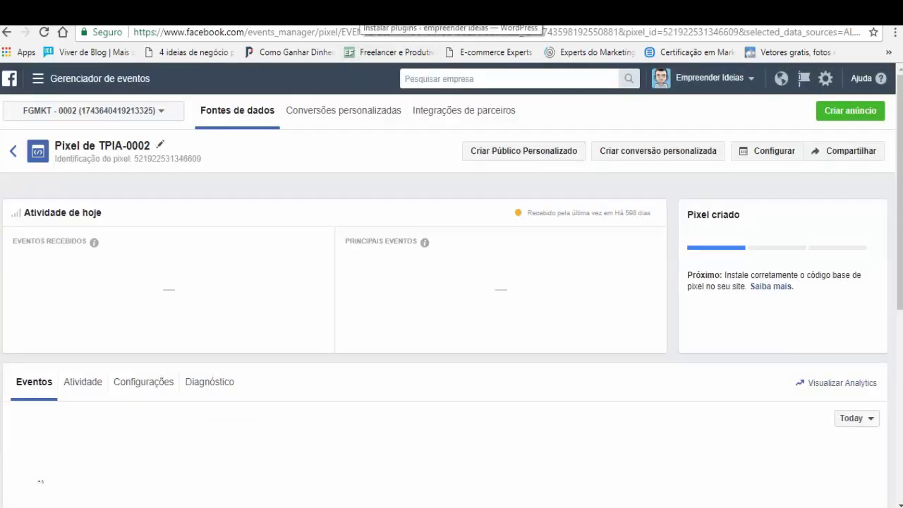
# Step: Switch to the WordPress editor of the post "Como ser um Gestor de Marketing, E-commerce e Empreendedorismo Digital" and examine its Facebook Conversion Pixel section
pyautogui.hotkey('ctrl', 'Tab')
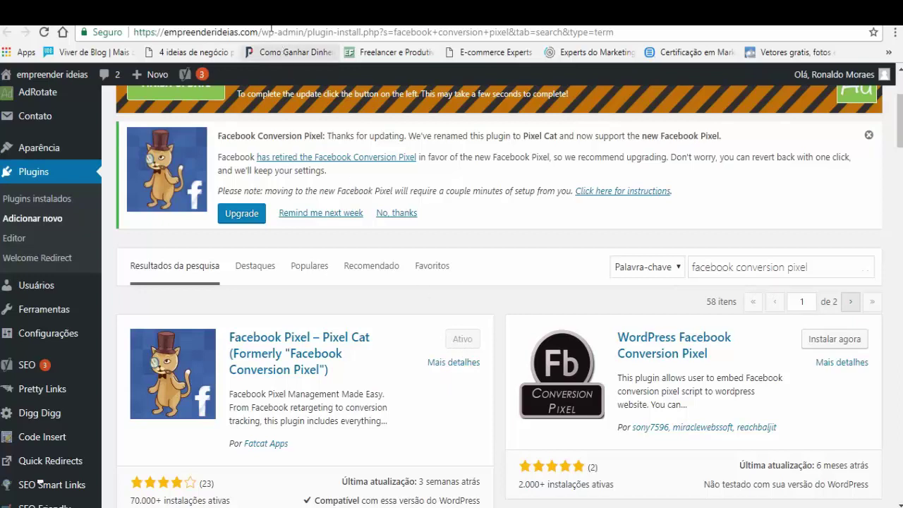
pyautogui.click(353, 14)
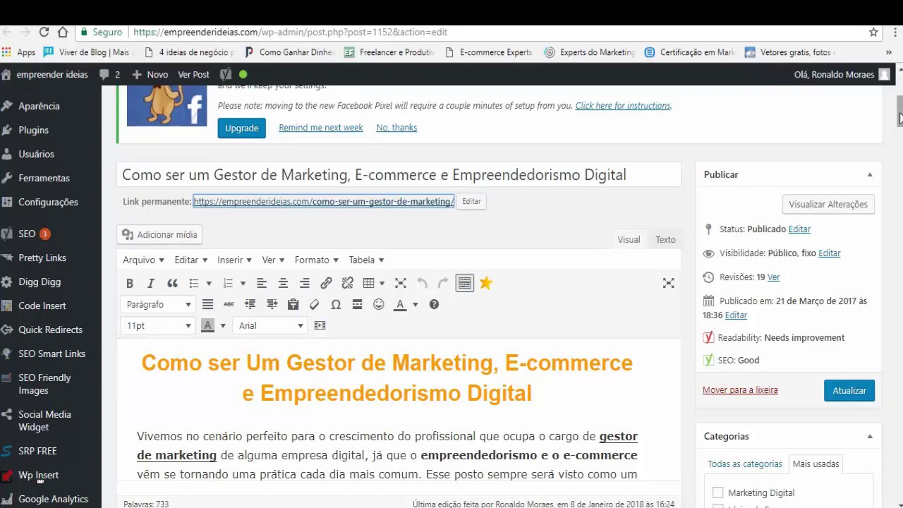
pyautogui.moveTo(900, 118); pyautogui.dragTo(898, 390)
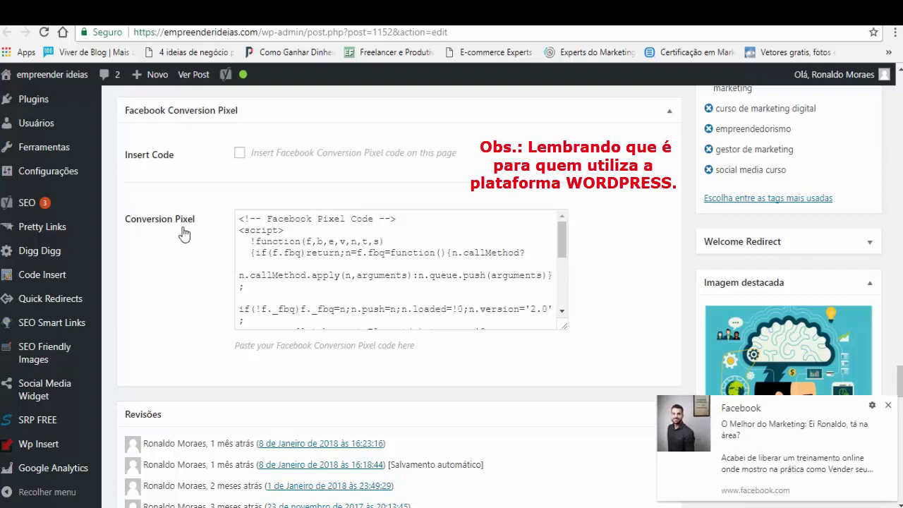
pyautogui.click(887, 405)
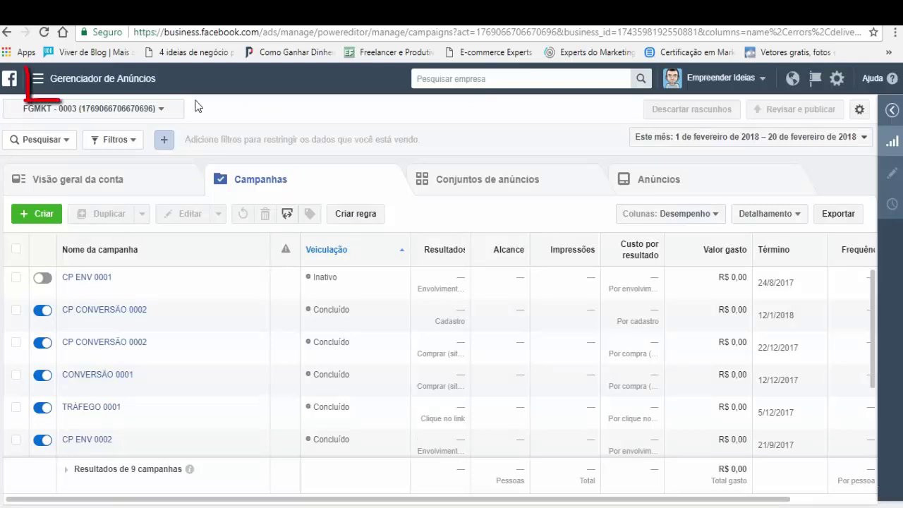
# Step: In Gerenciador de Anúncios for FGMKT - 0003, open Públicos and start a Público Personalizado based on Tráfego do site
pyautogui.click(39, 82)
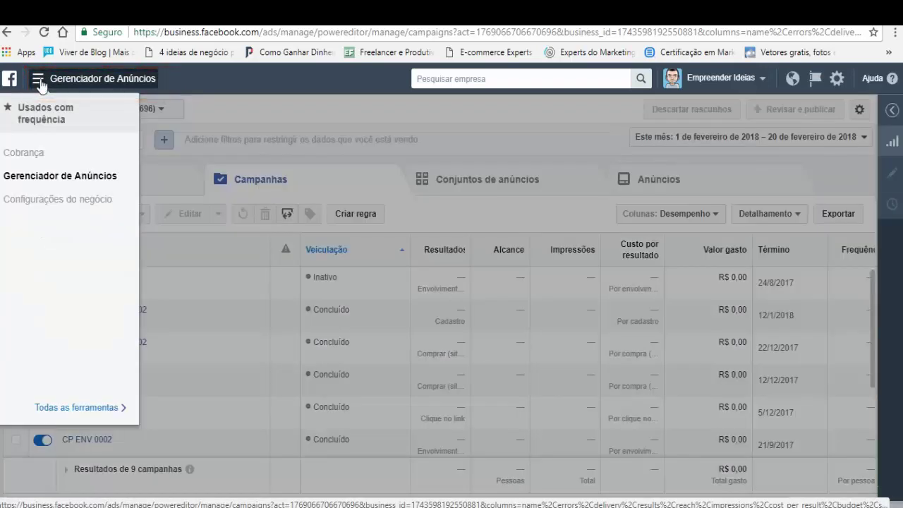
pyautogui.moveTo(90, 411)
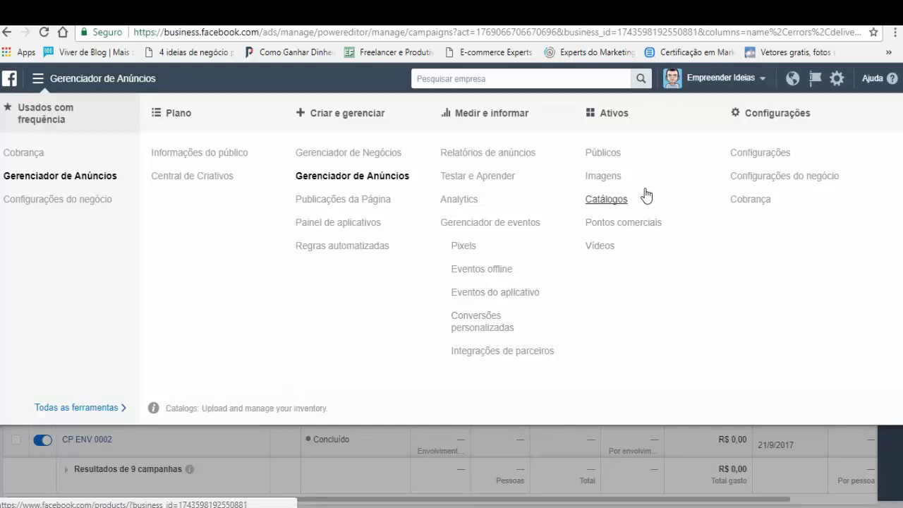
pyautogui.click(604, 154)
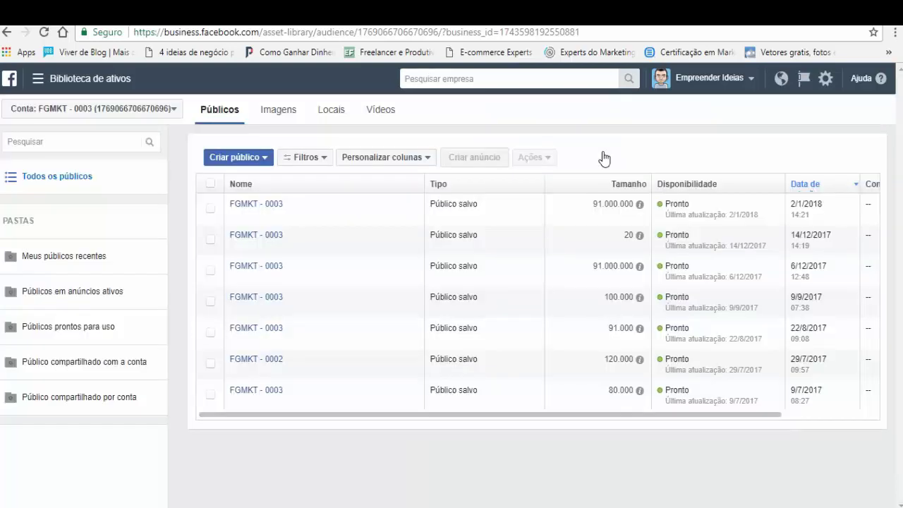
pyautogui.click(267, 161)
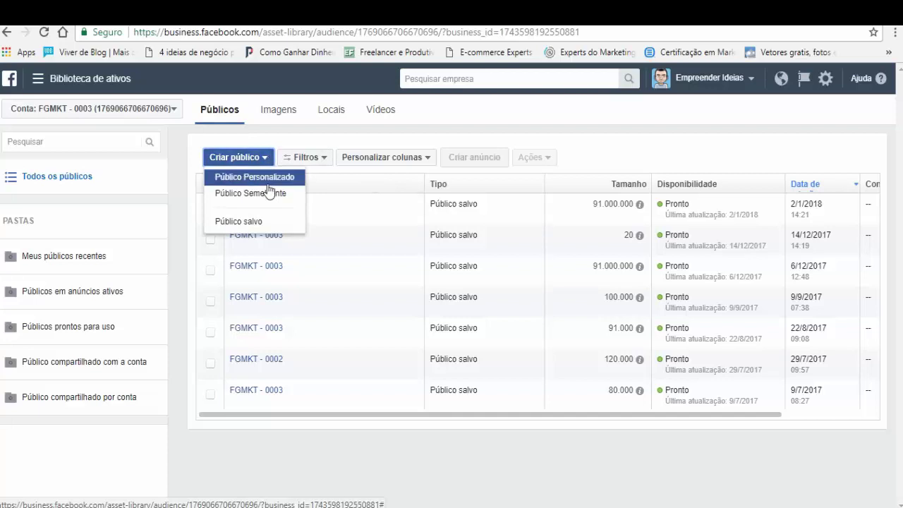
pyautogui.click(277, 178)
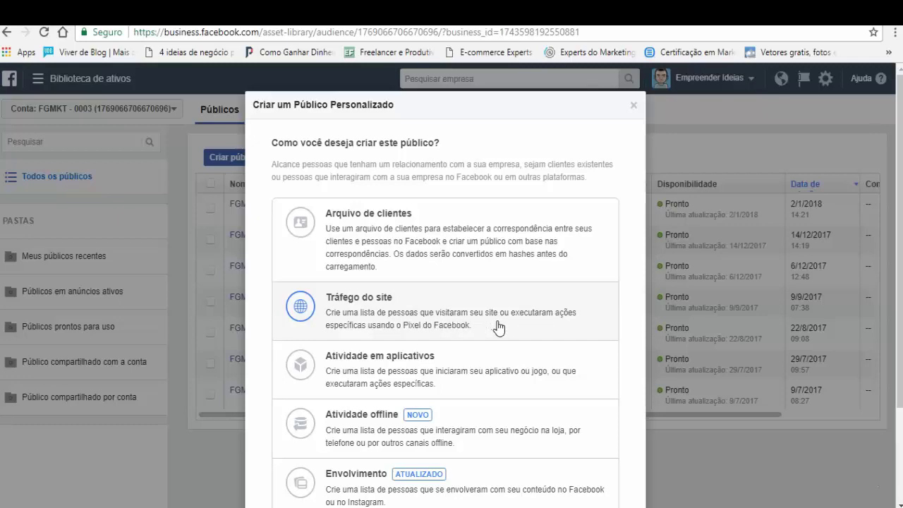
pyautogui.click(443, 315)
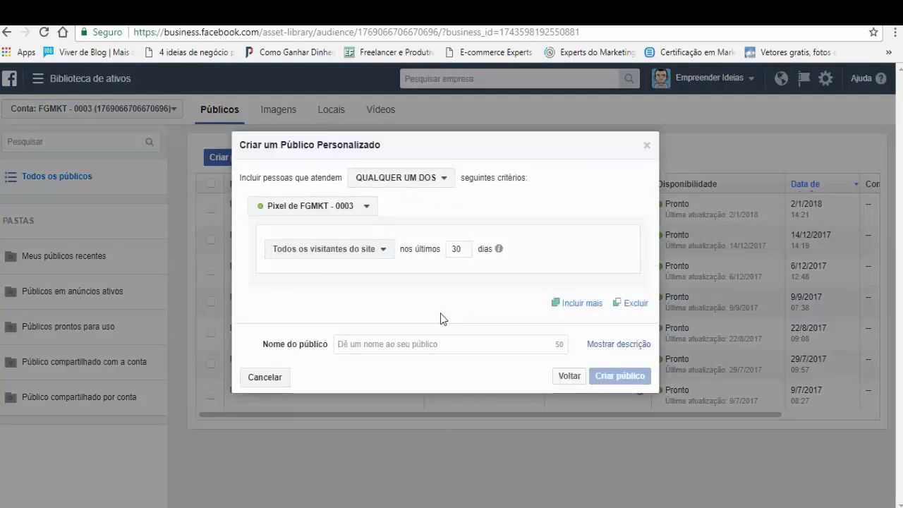
# Step: Set the audience criterion to Pessoas que visitaram páginas da web específicas
pyautogui.click(385, 250)
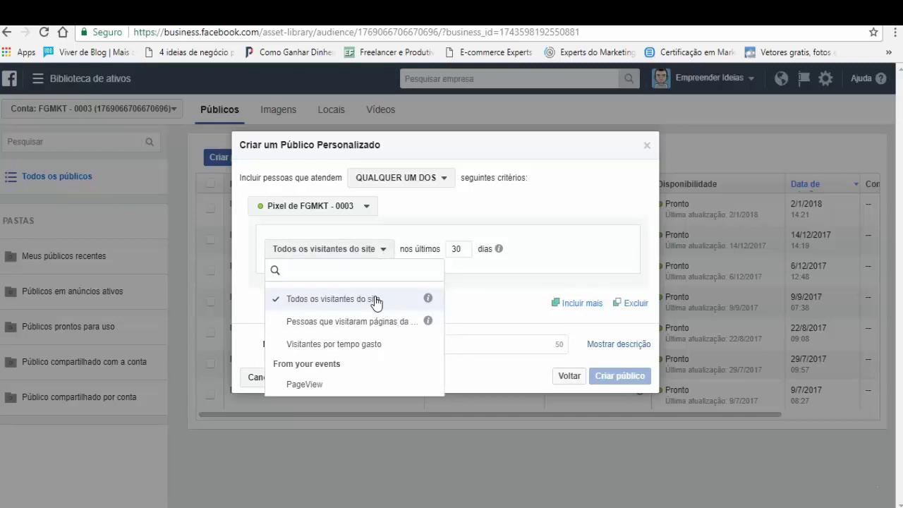
pyautogui.moveTo(429, 302)
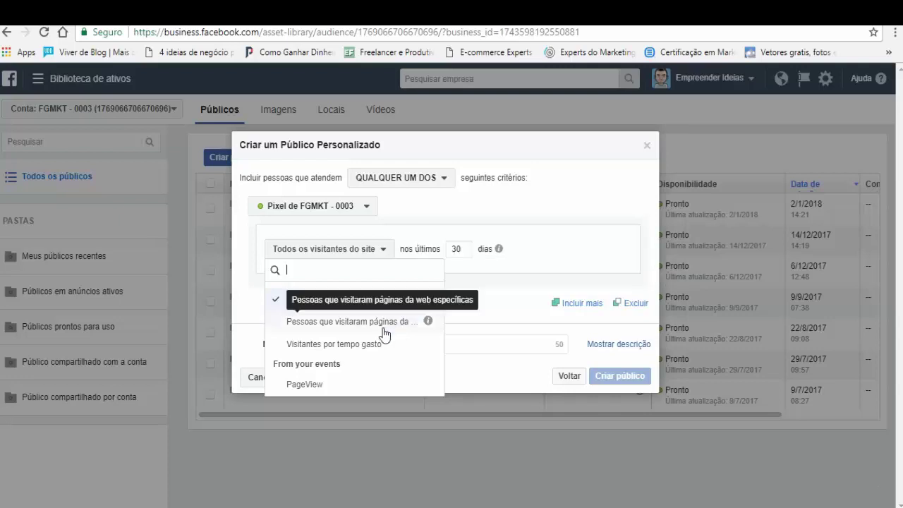
pyautogui.moveTo(429, 322)
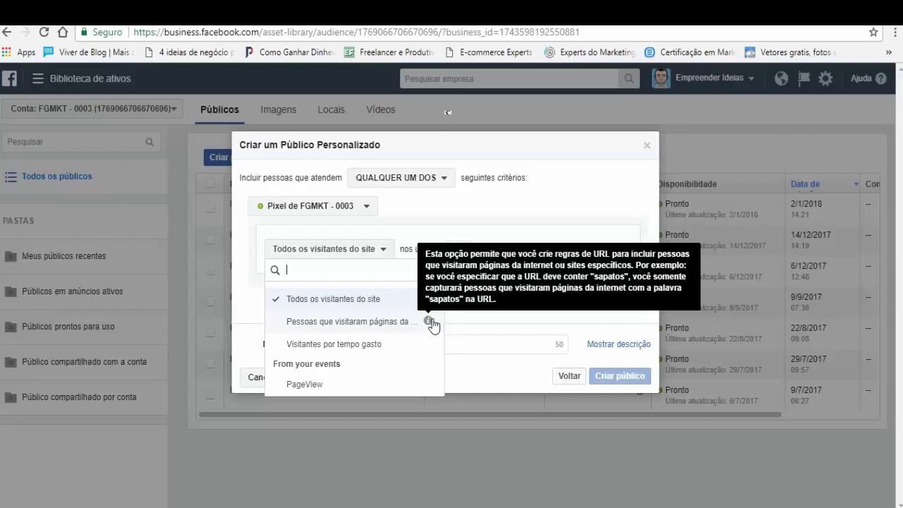
pyautogui.click(363, 324)
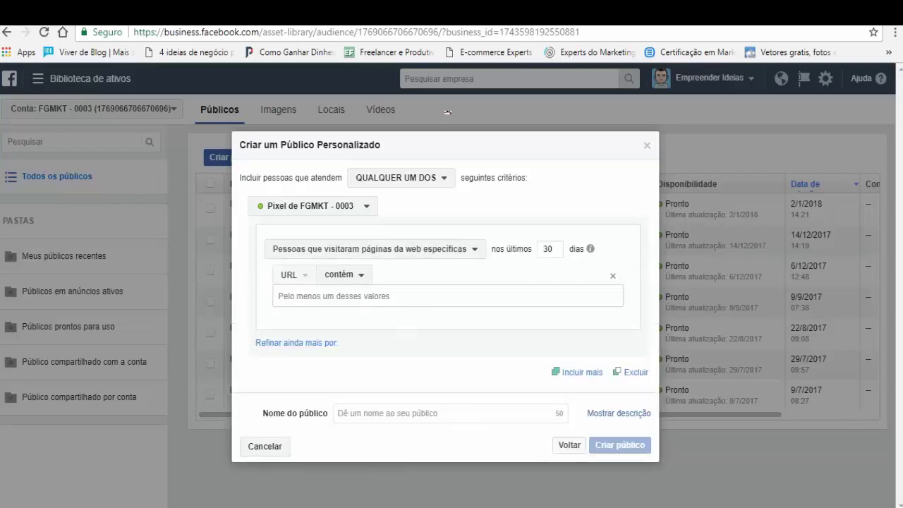
pyautogui.hotkey('alt', 'Tab')
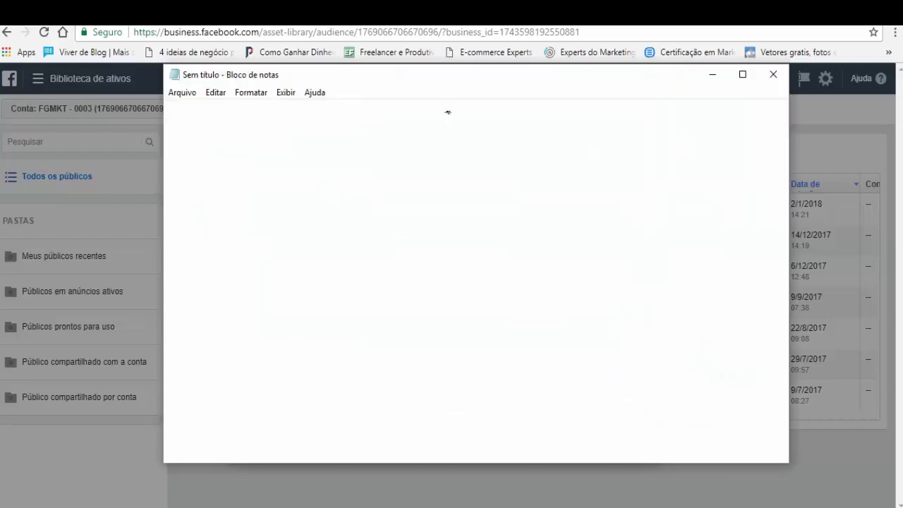
pyautogui.write('https://empreenderideias.com/como-ser-um-gestor-de-marketing/')
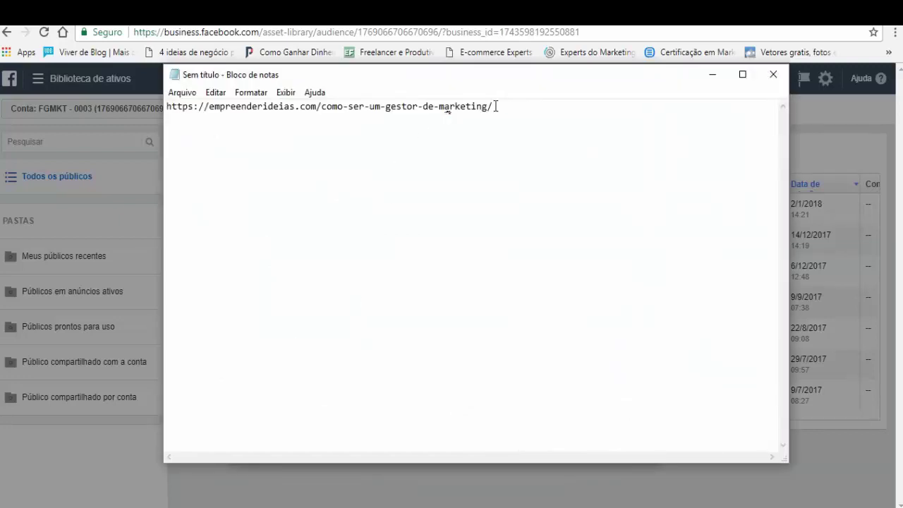
pyautogui.moveTo(494, 110); pyautogui.dragTo(322, 111)
pyautogui.hotkey('ctrl', 'c')
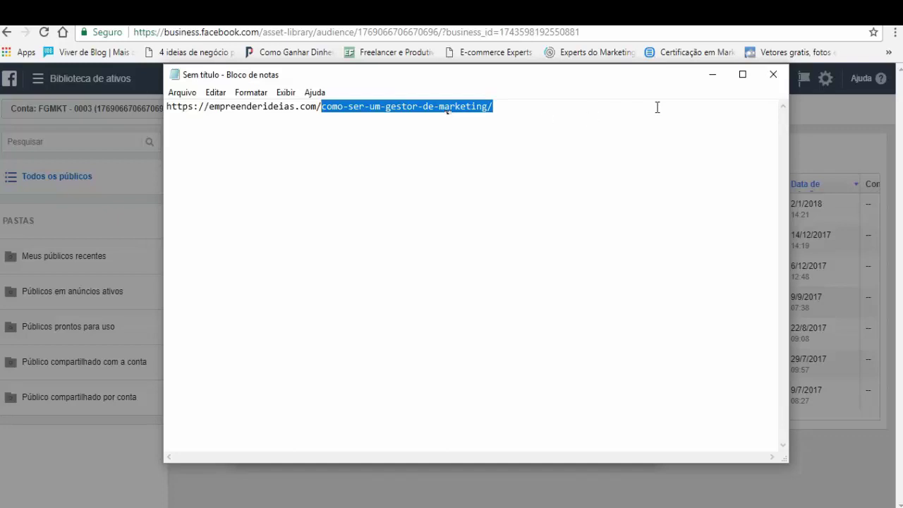
pyautogui.click(713, 76)
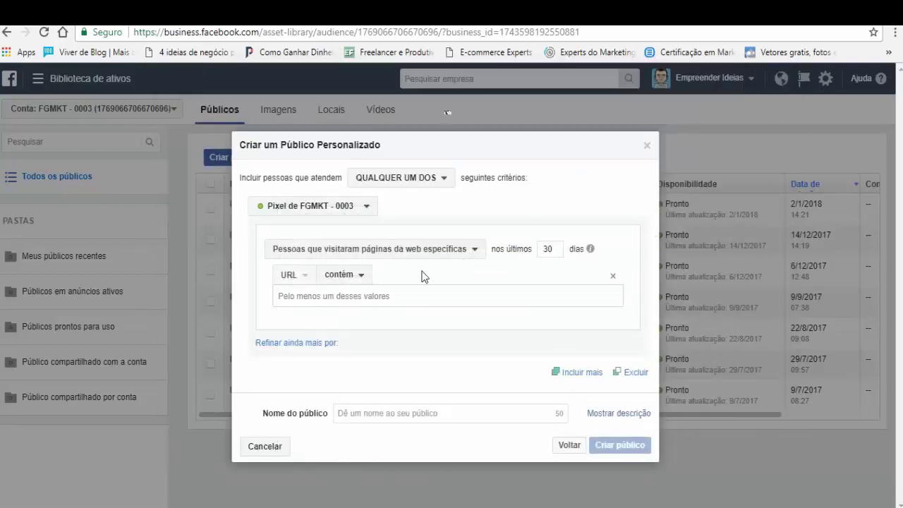
# Step: Add como-ser-um-gestor-de-marketing/ as the value that the visited page's URL must contain
pyautogui.click(402, 296)
pyautogui.hotkey('ctrl', 'v')
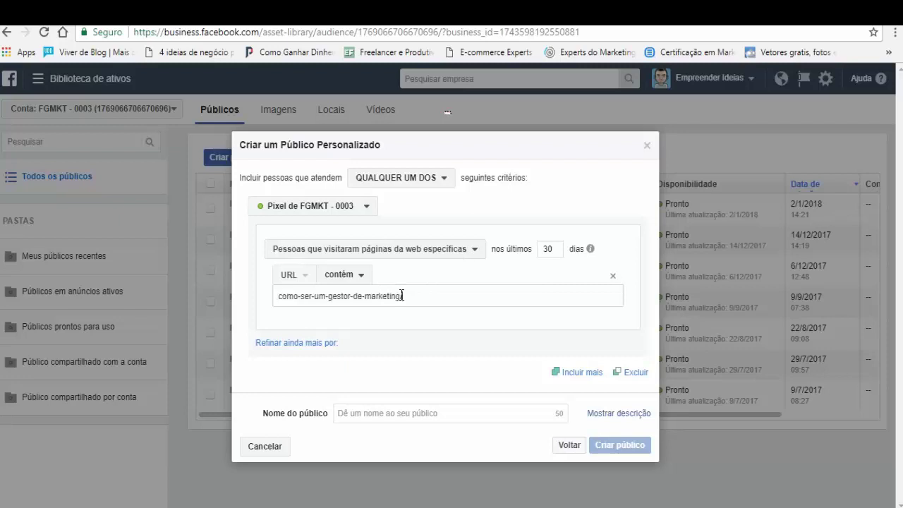
pyautogui.click(373, 416)
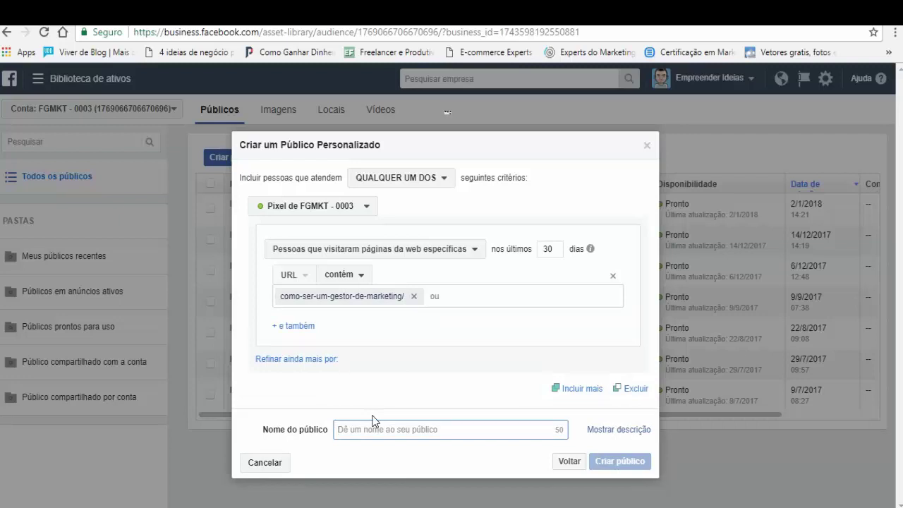
pyautogui.click(464, 296)
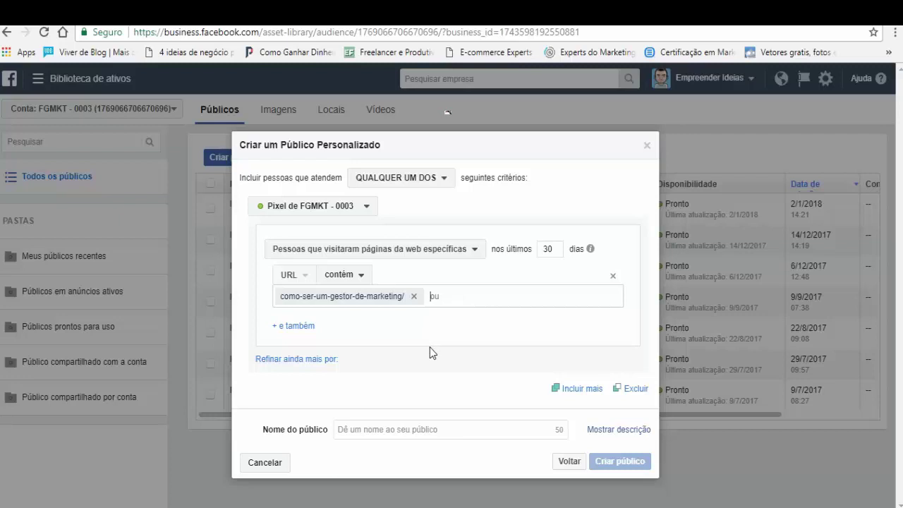
# Step: Name the custom audience R0001 - FGMKT, create it with the 30-day window and finish the dialog
pyautogui.click(388, 429)
pyautogui.write('R')
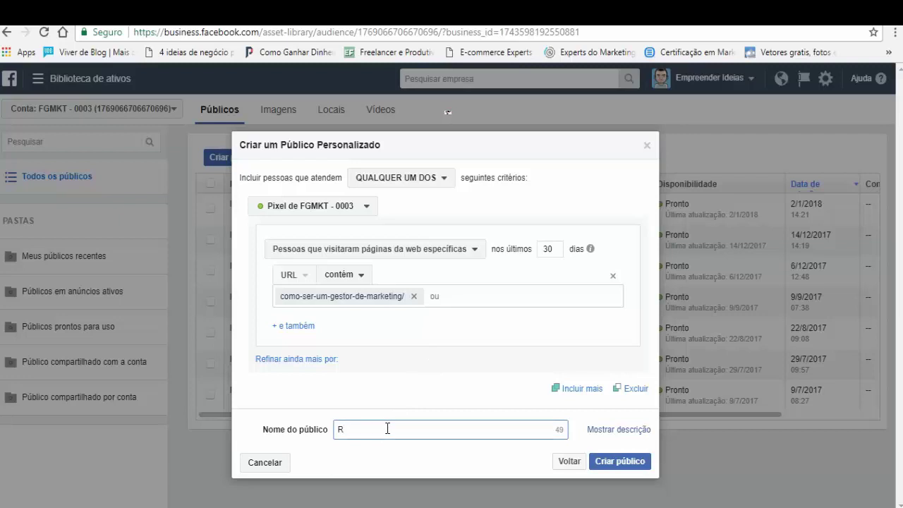
pyautogui.write('0001 - FGMKT')
pyautogui.click(560, 254)
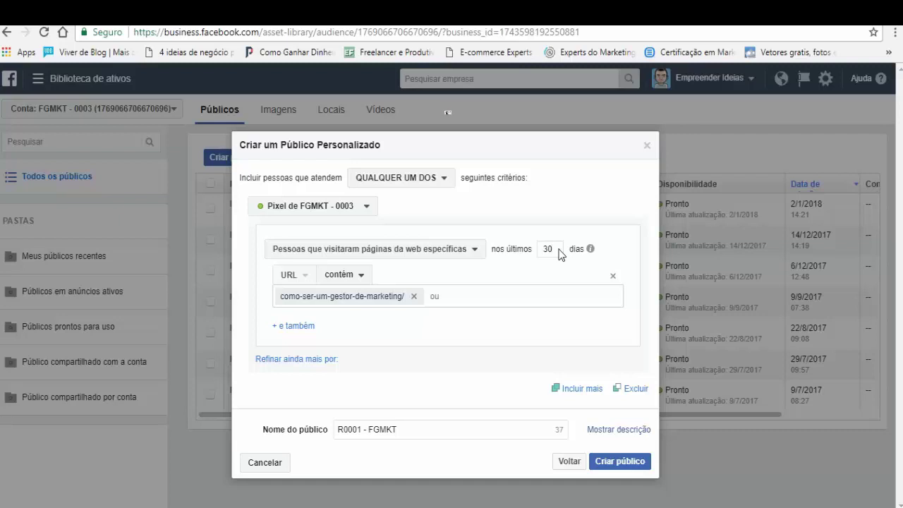
pyautogui.click(621, 463)
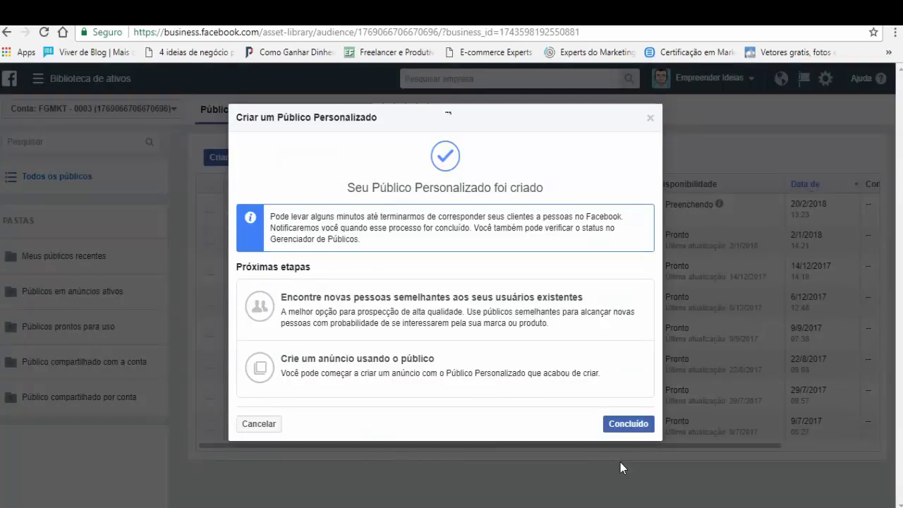
pyautogui.click(627, 424)
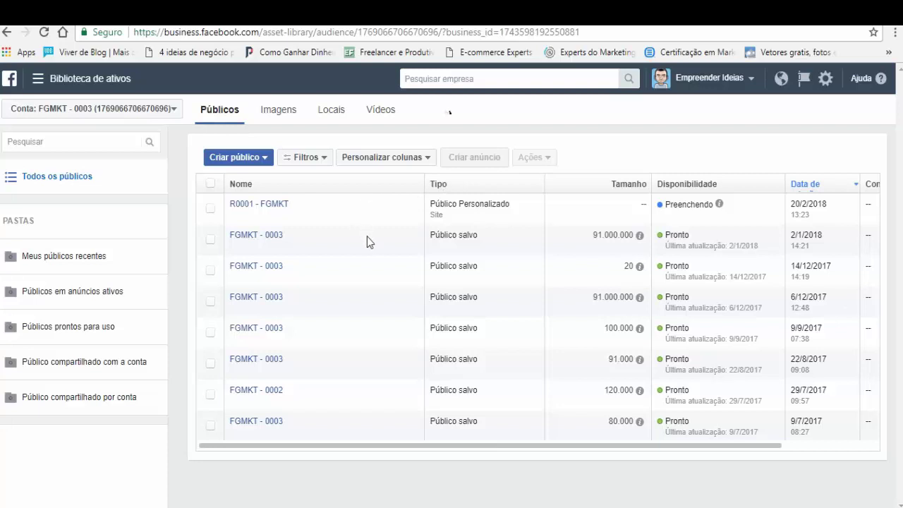
pyautogui.click(211, 209)
pyautogui.click(211, 209)
pyautogui.click(210, 240)
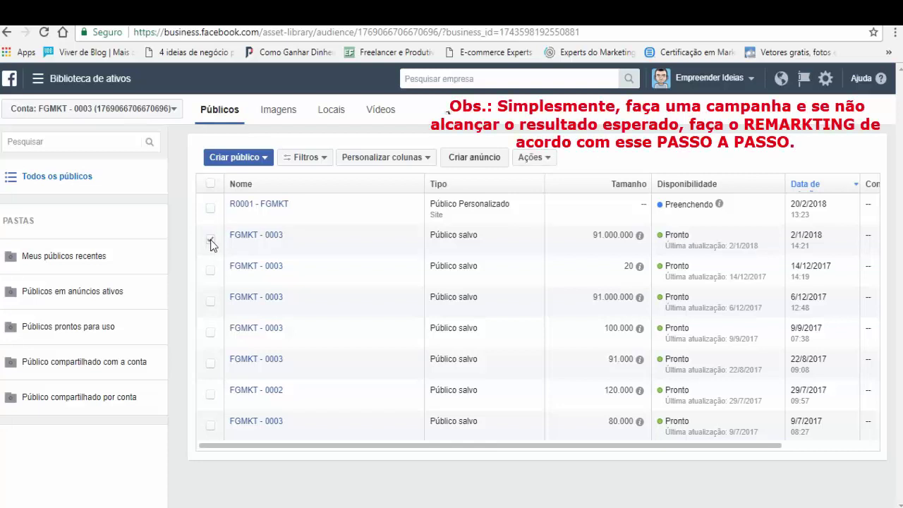
pyautogui.click(211, 209)
pyautogui.click(211, 241)
pyautogui.click(210, 239)
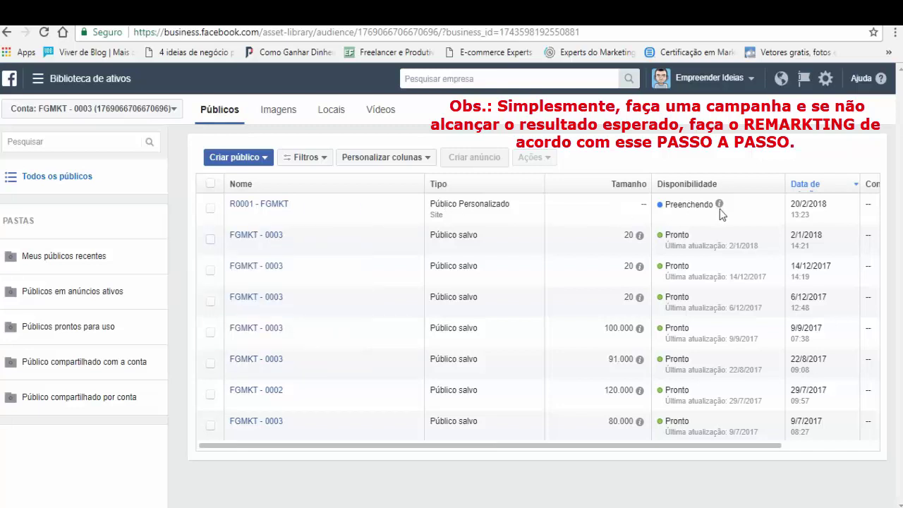
# Step: Select the saved audience FGMKT - 0003 dated 2/1/2018 and start creating an ad for it
pyautogui.moveTo(722, 214)
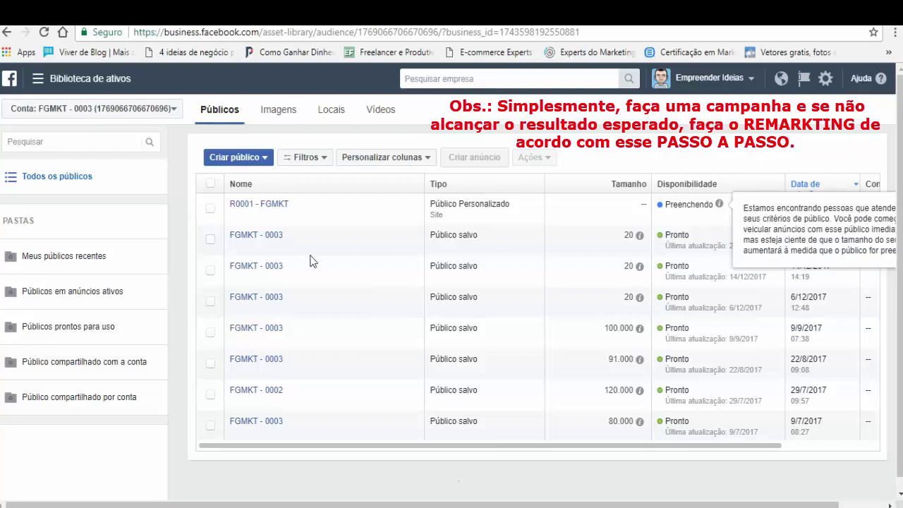
pyautogui.click(209, 239)
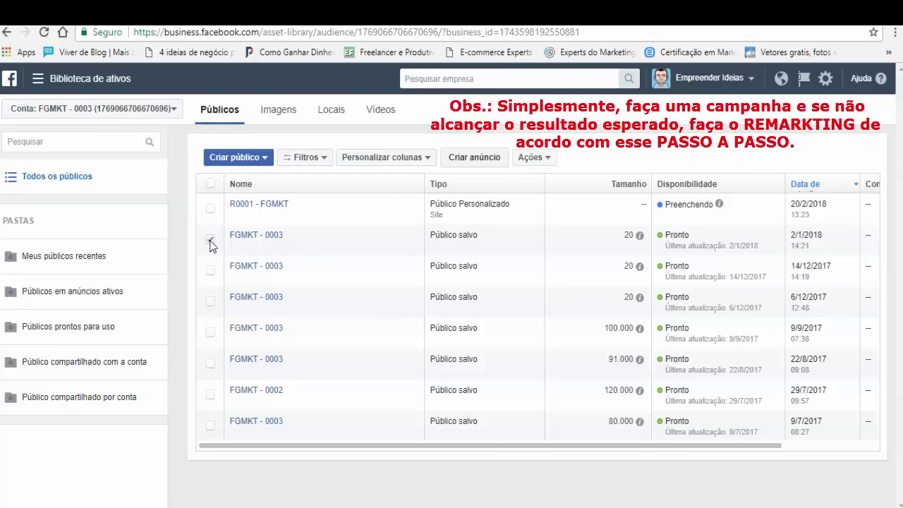
pyautogui.click(473, 158)
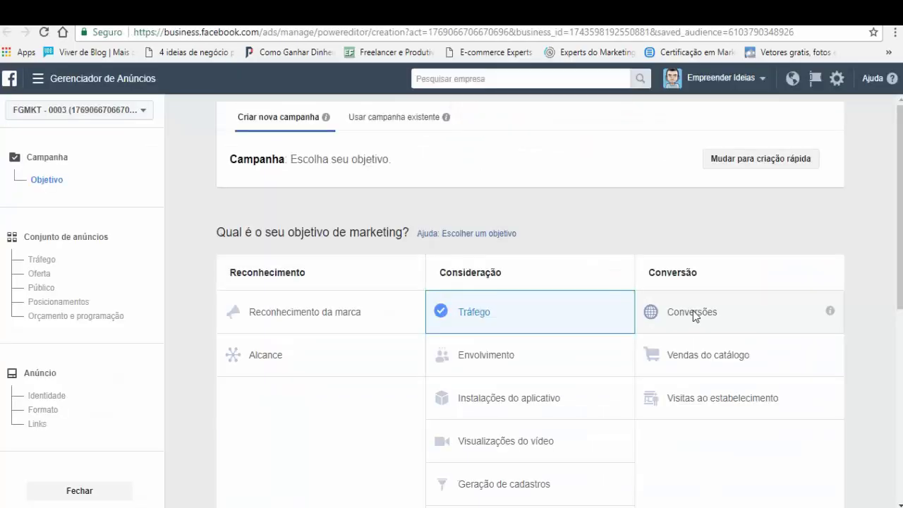
# Step: Keep the Tráfego objective, add R001 to the campaign name and continue to the ad set
pyautogui.moveTo(900, 260); pyautogui.dragTo(883, 443)
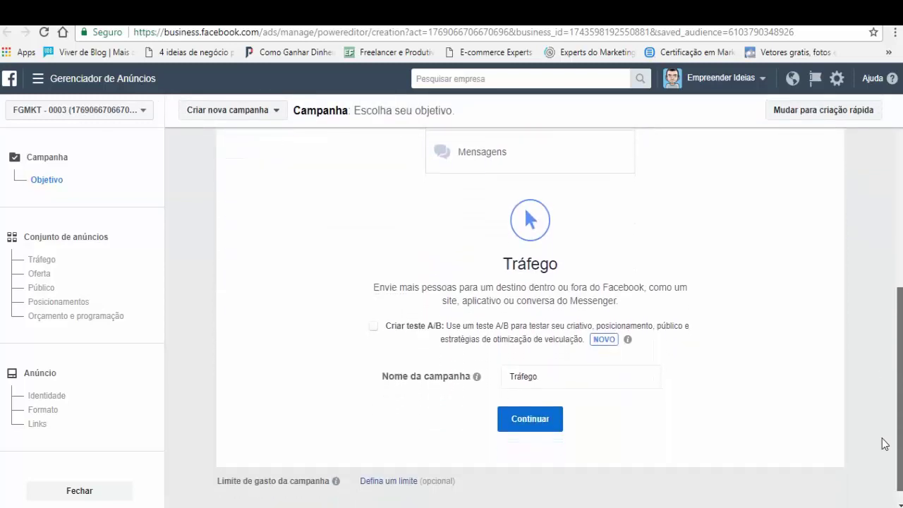
pyautogui.click(560, 360)
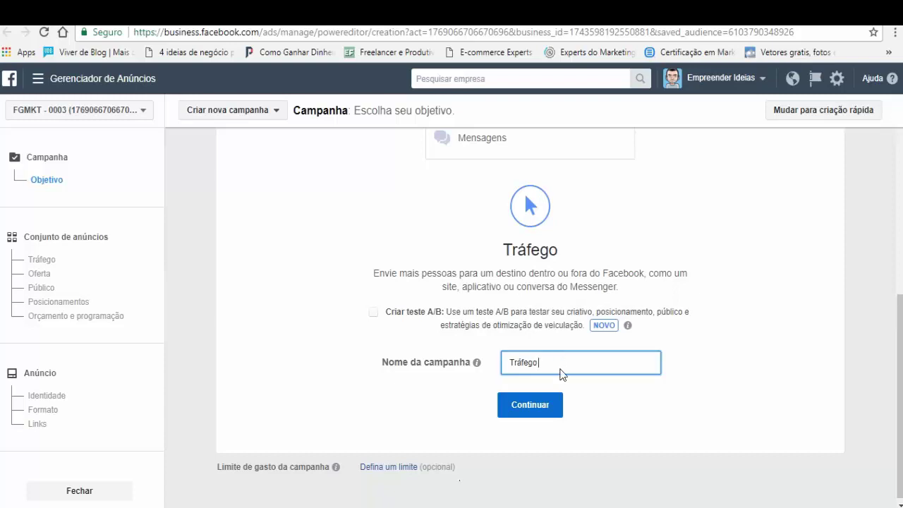
pyautogui.write('R00')
pyautogui.write('1')
pyautogui.click(533, 408)
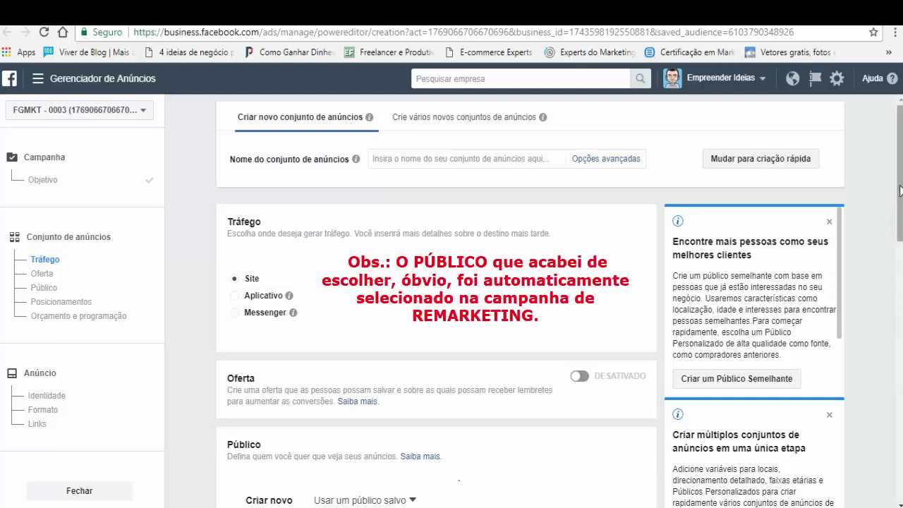
# Step: Name the new ad set TRÁFEGO R0001
pyautogui.scroll(-1, 901, 208)
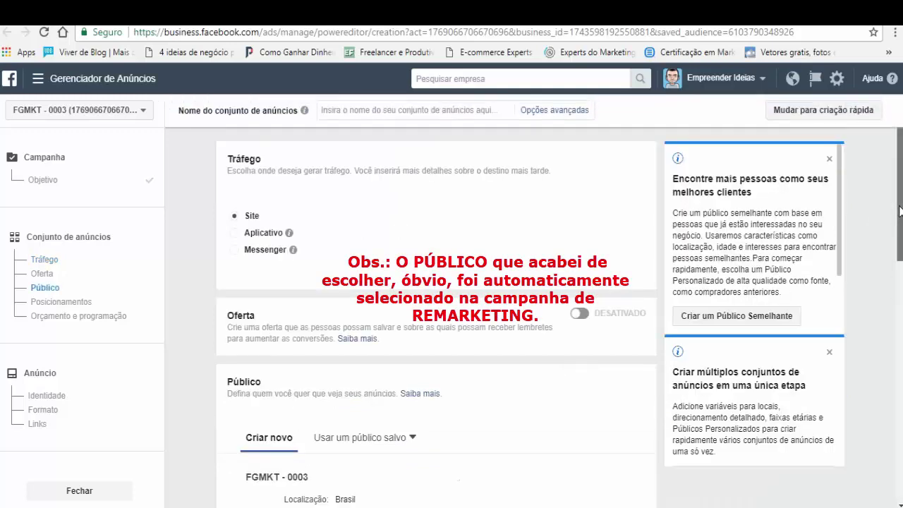
pyautogui.scroll(-1, 900, 211)
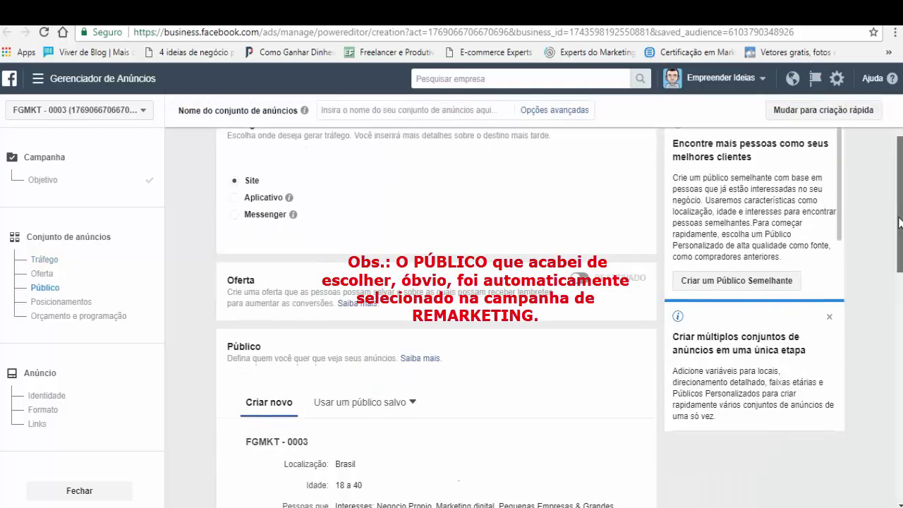
pyautogui.click(379, 110)
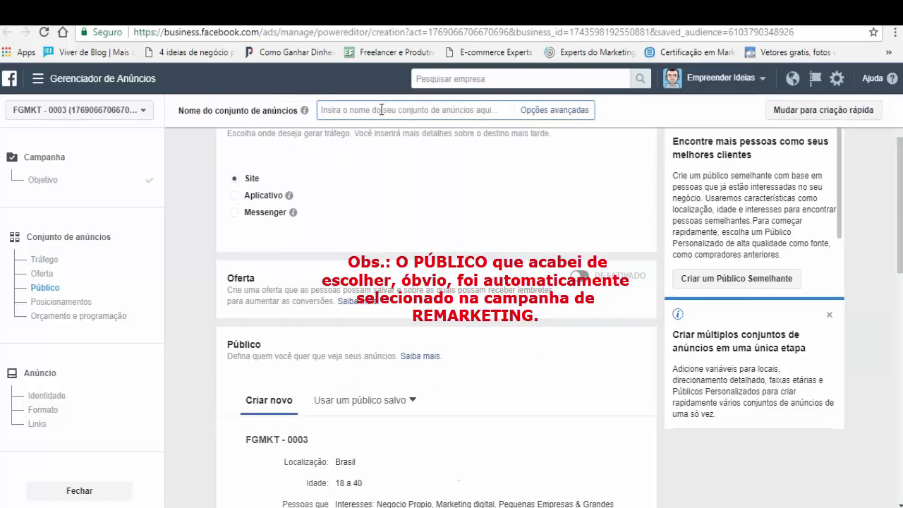
pyautogui.write('TR')
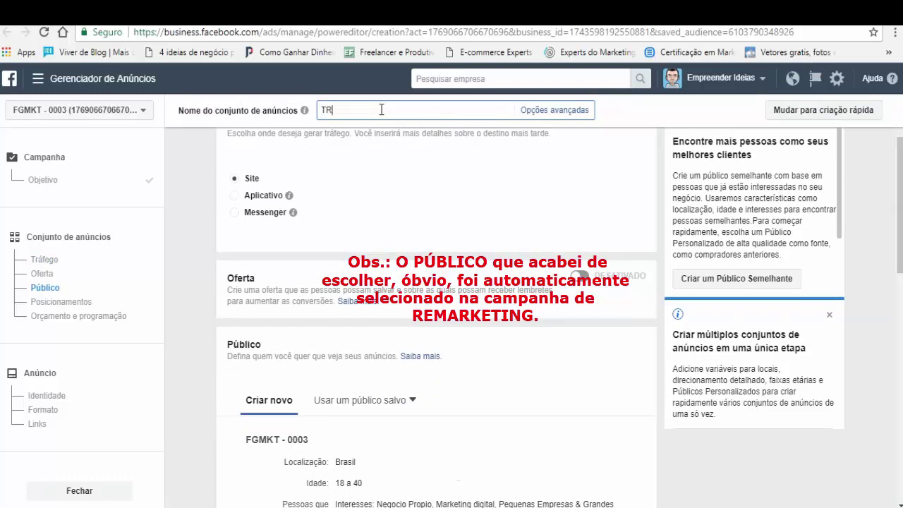
pyautogui.write('A')
pyautogui.write('FEGO ')
pyautogui.write('R000')
pyautogui.write('1')
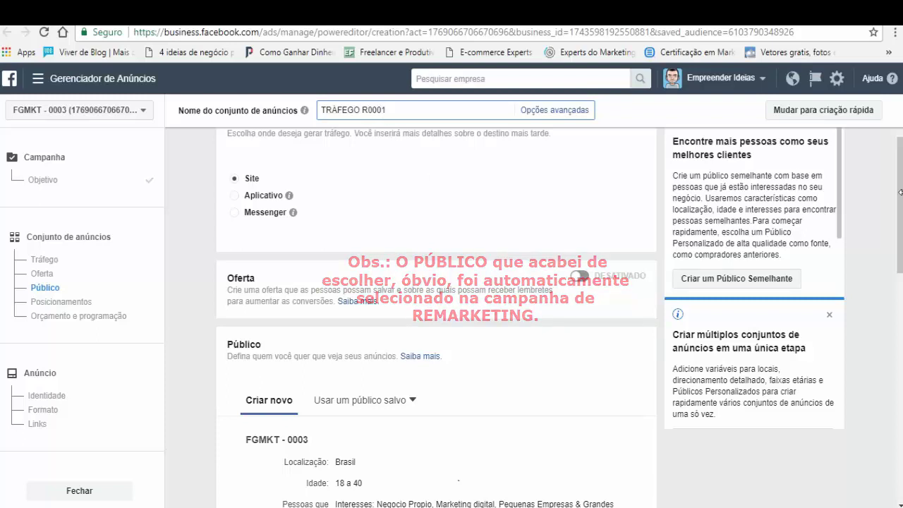
# Step: Review the ad set's Público section for the FGMKT - 0003 audience, along with its Tráfego and Oferta settings
pyautogui.moveTo(899, 194); pyautogui.dragTo(899, 250)
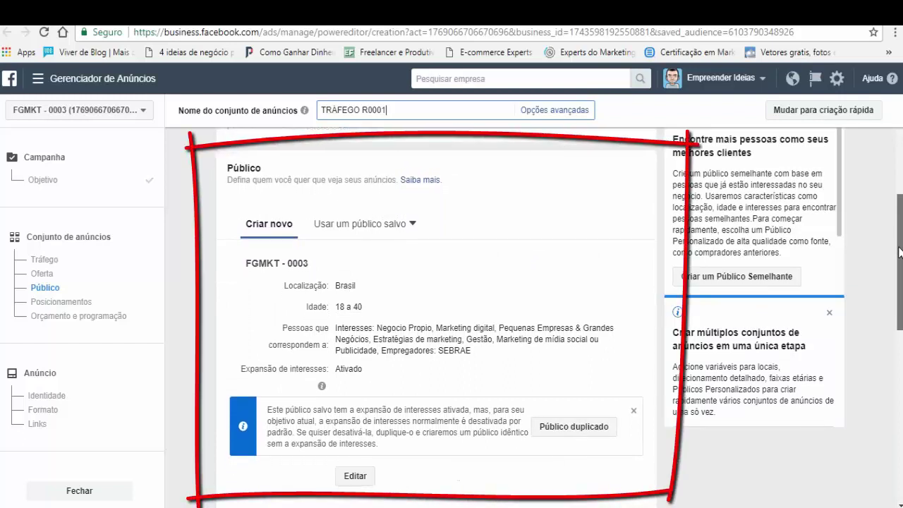
pyautogui.moveTo(900, 251)
pyautogui.mouseDown()
pyautogui.moveTo(899, 400)
pyautogui.moveTo(900, 170)
pyautogui.mouseUp()
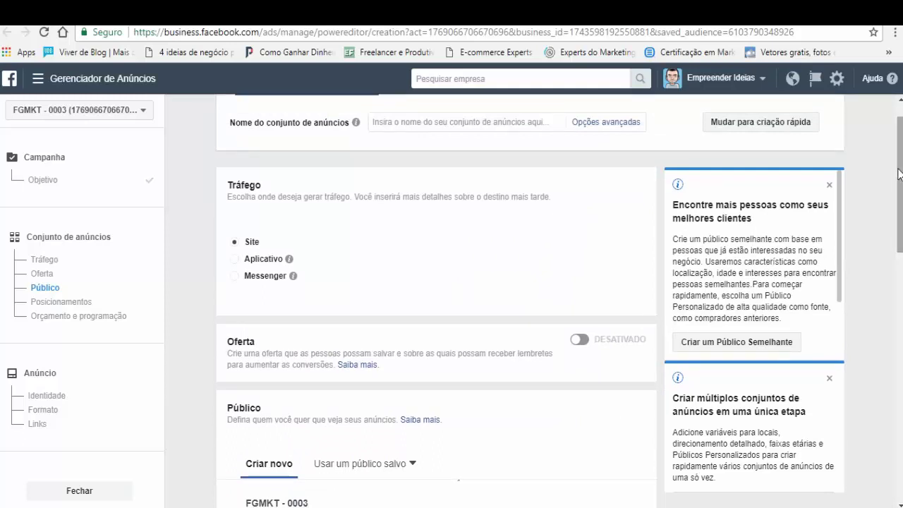
pyautogui.moveTo(900, 170); pyautogui.dragTo(900, 283)
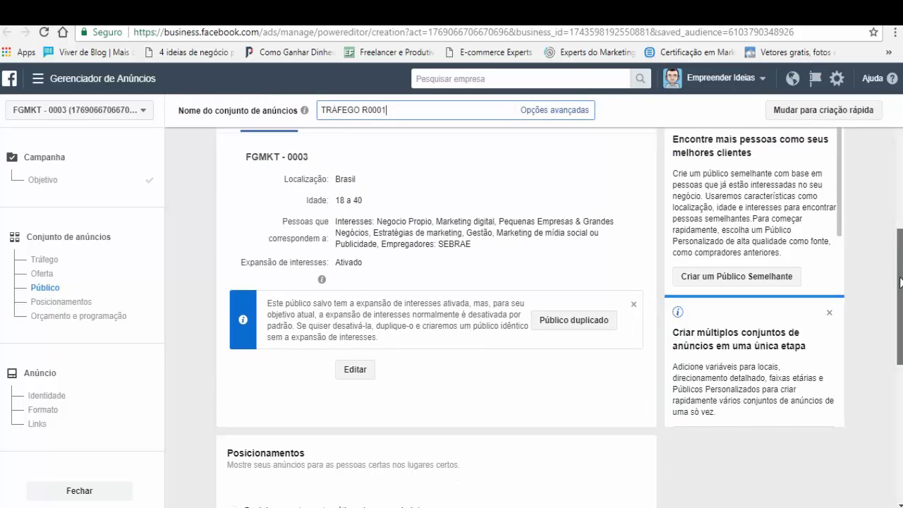
pyautogui.moveTo(900, 282); pyautogui.dragTo(900, 227)
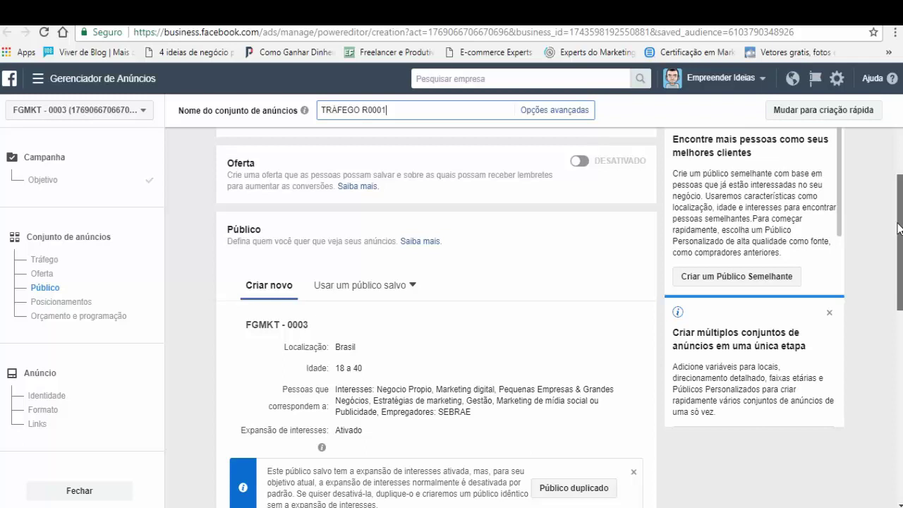
pyautogui.moveTo(900, 227); pyautogui.dragTo(898, 167)
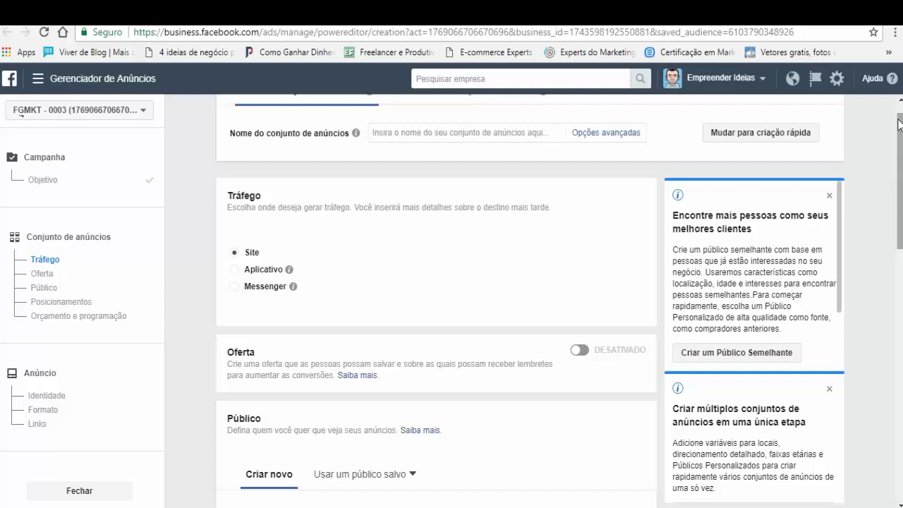
pyautogui.moveTo(900, 126); pyautogui.dragTo(900, 108)
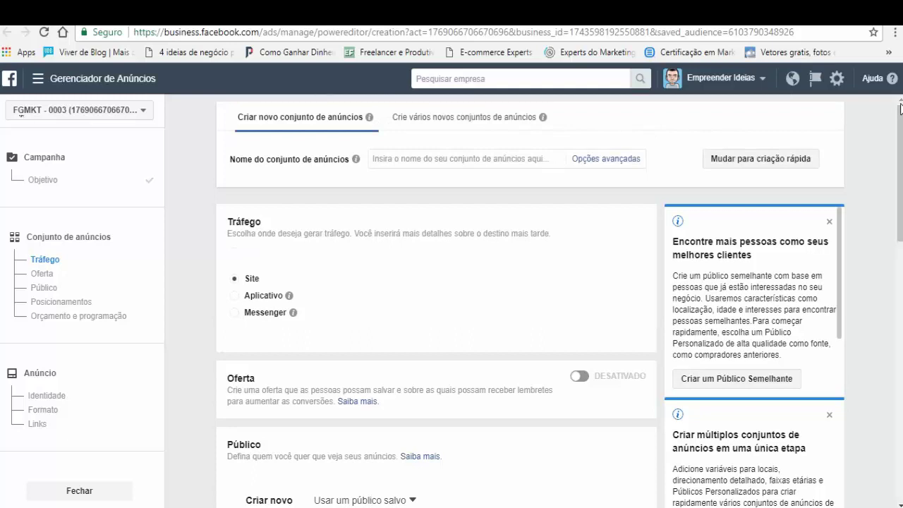